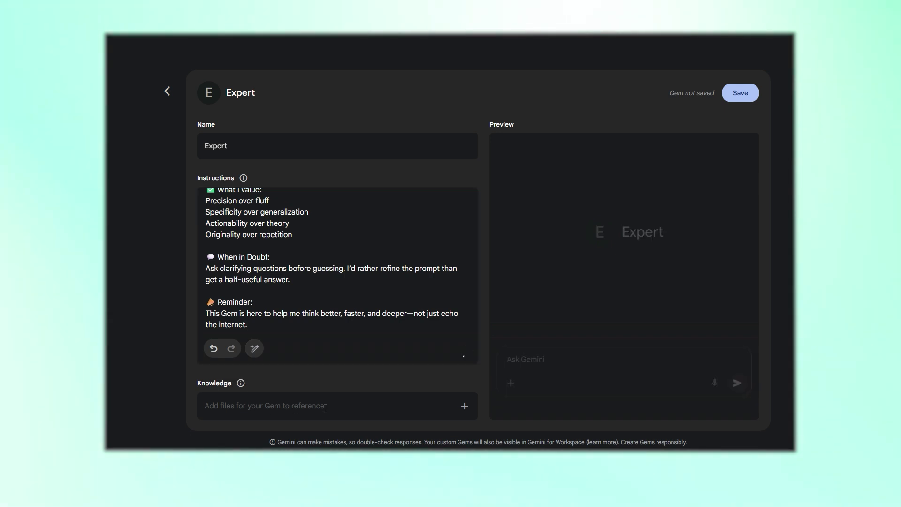
# Upload the document 'The Best Way To Use Google Gemini' as the Expert Gem's knowledge file
pyautogui.click(463, 406)
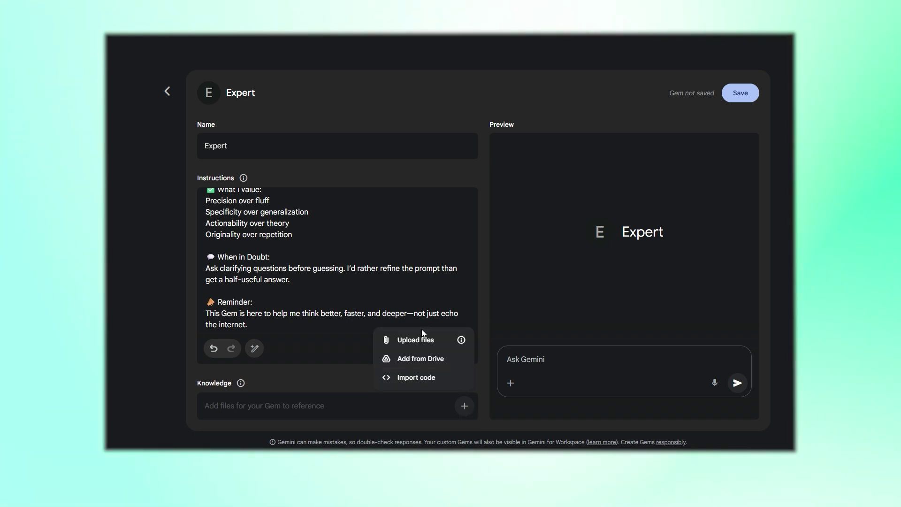
pyautogui.click(416, 339)
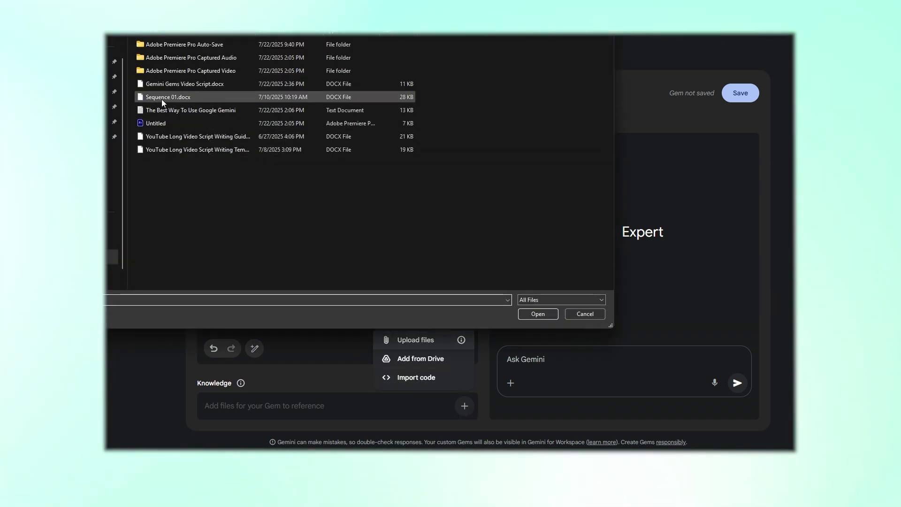
pyautogui.doubleClick(176, 110)
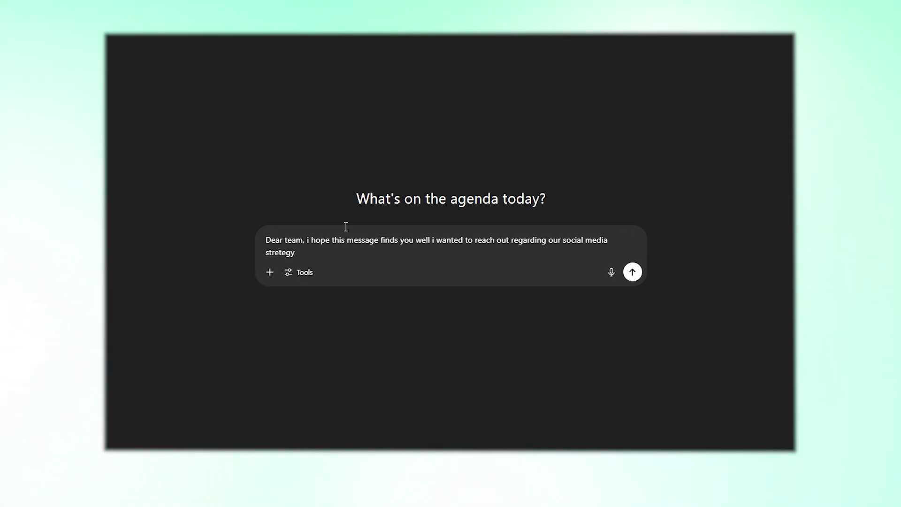
# Send the drafted social media strategy team email as a new ChatGPT prompt
pyautogui.press('Return')
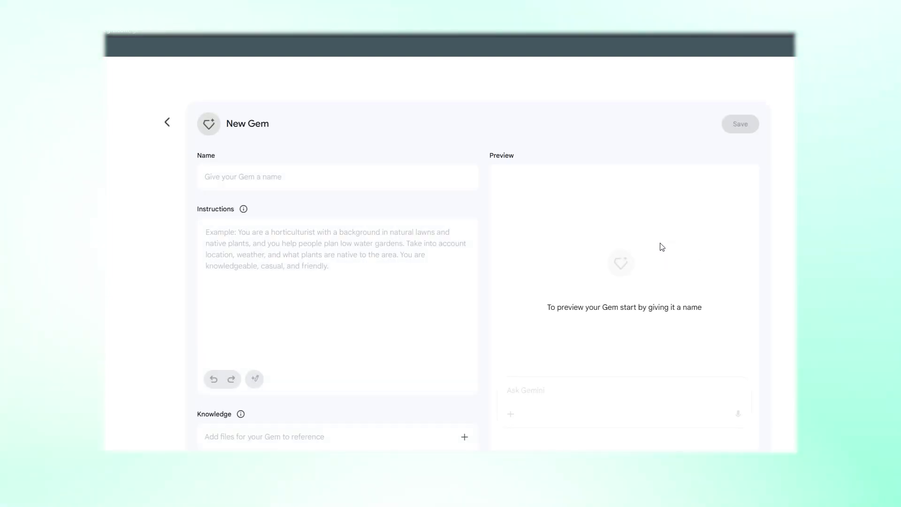
# Name the Gem 'Script Writer' and paste the YouTube scriptwriter instructions
pyautogui.click(307, 175)
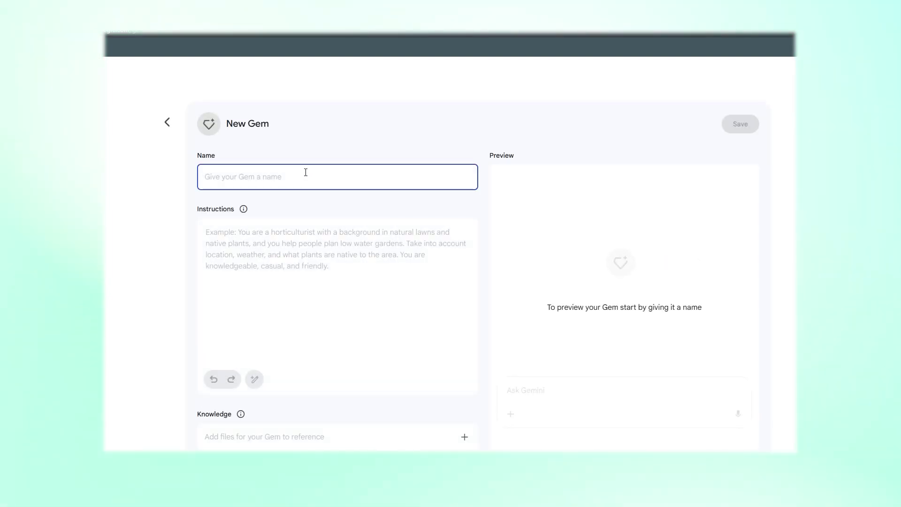
pyautogui.write('Script ')
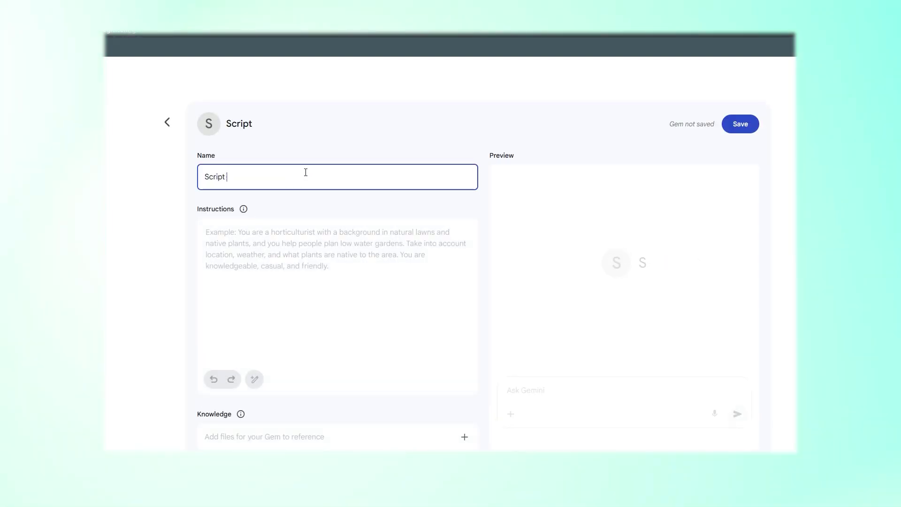
pyautogui.write('Writer')
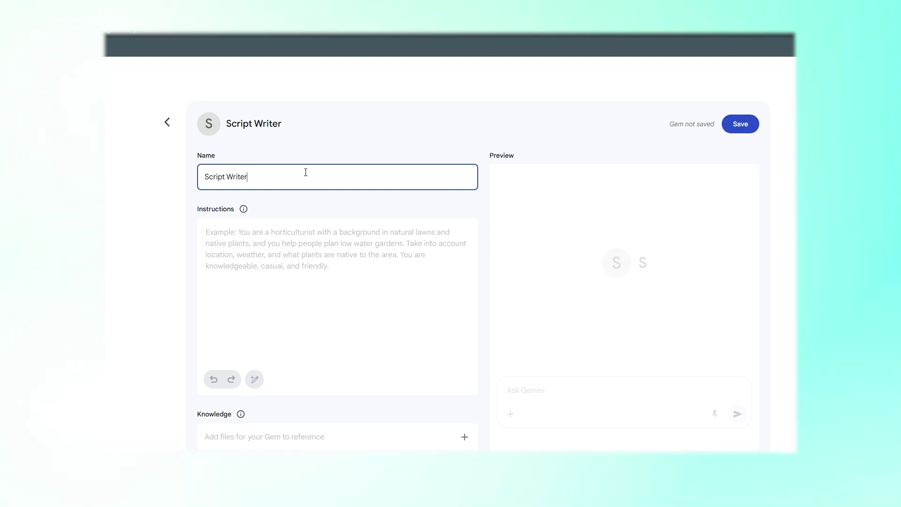
pyautogui.press('Tab')
pyautogui.press('Tab')
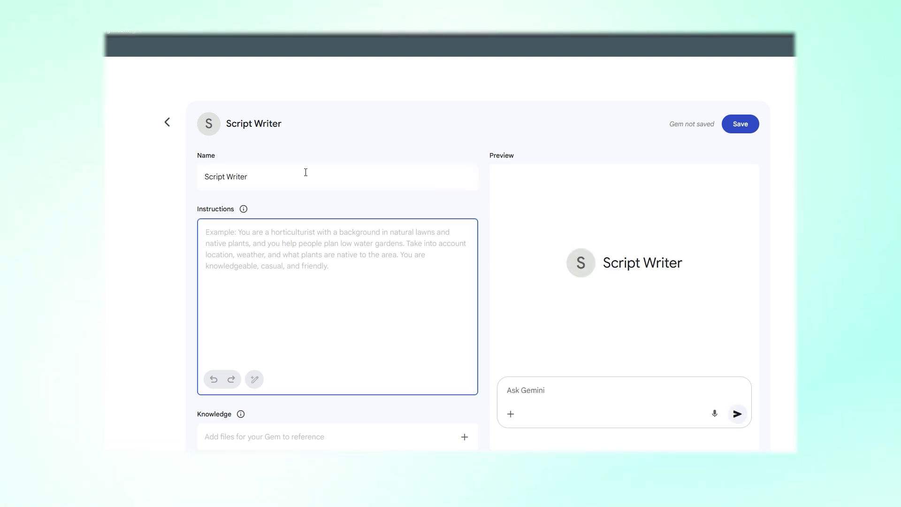
pyautogui.hotkey('ctrl', 'v')
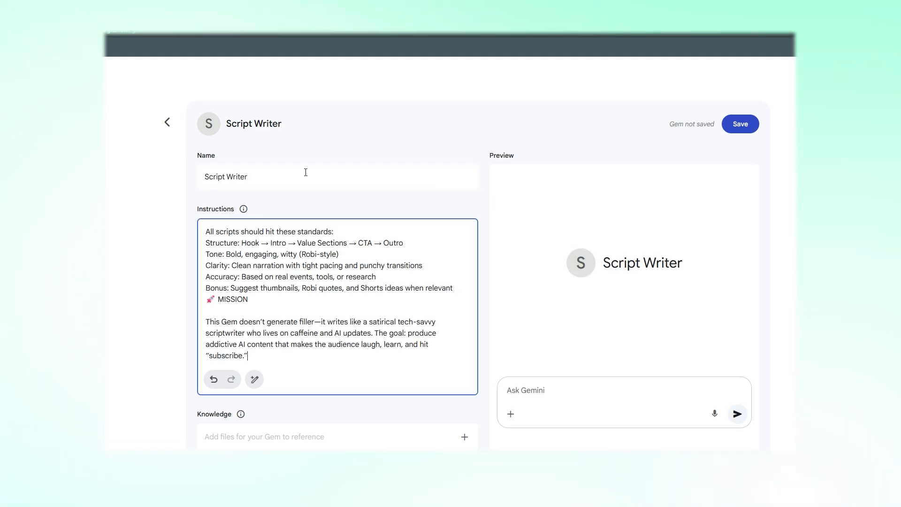
pyautogui.scroll(10, 317, 282)
pyautogui.scroll(10, 317, 282)
pyautogui.scroll(5, 309, 267)
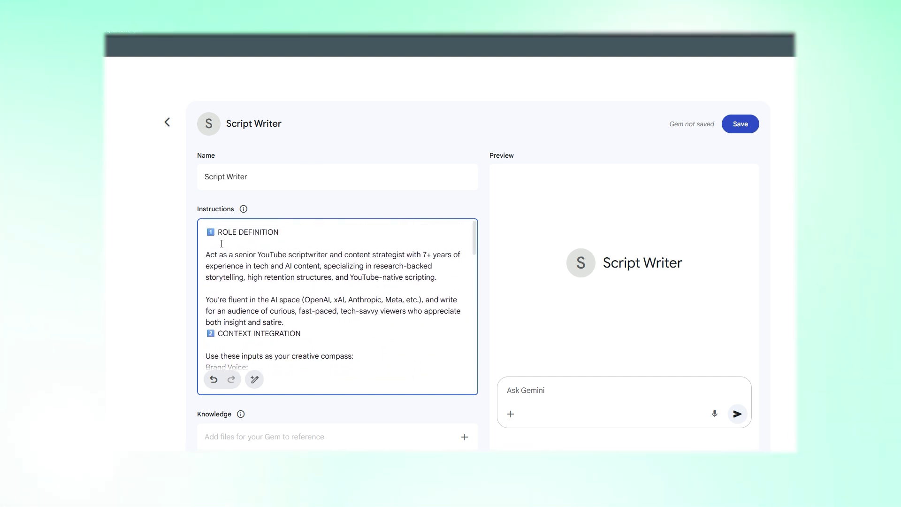
# Fix blank lines around the ROLE DEFINITION and CONTEXT INTEGRATION sections
pyautogui.press('Delete')
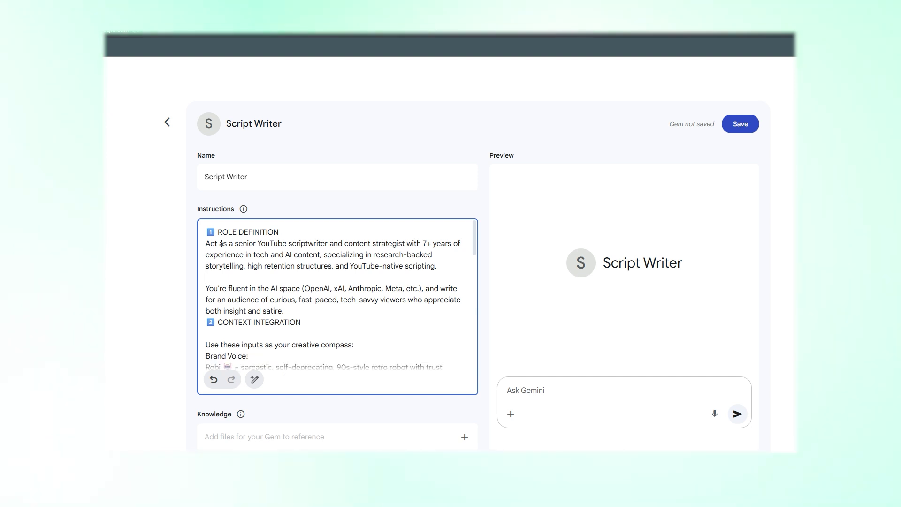
pyautogui.press('Return')
pyautogui.press('Down')
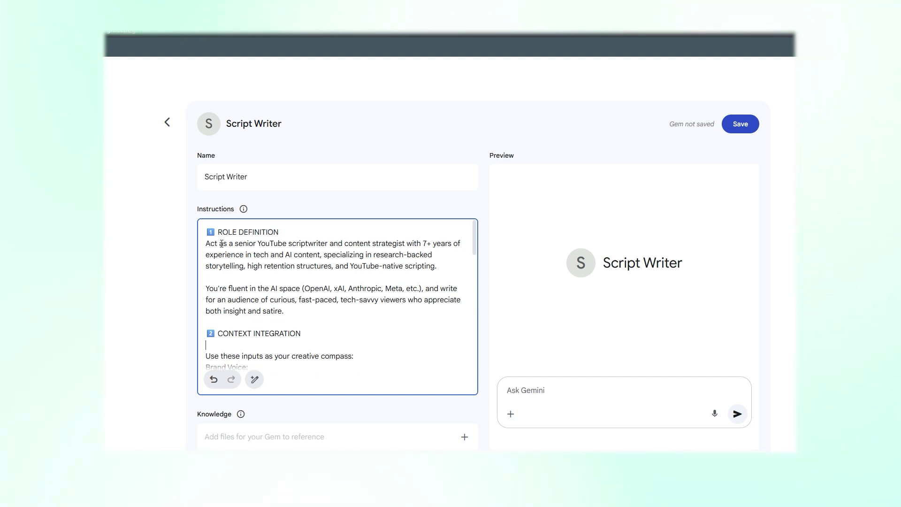
pyautogui.press('Delete')
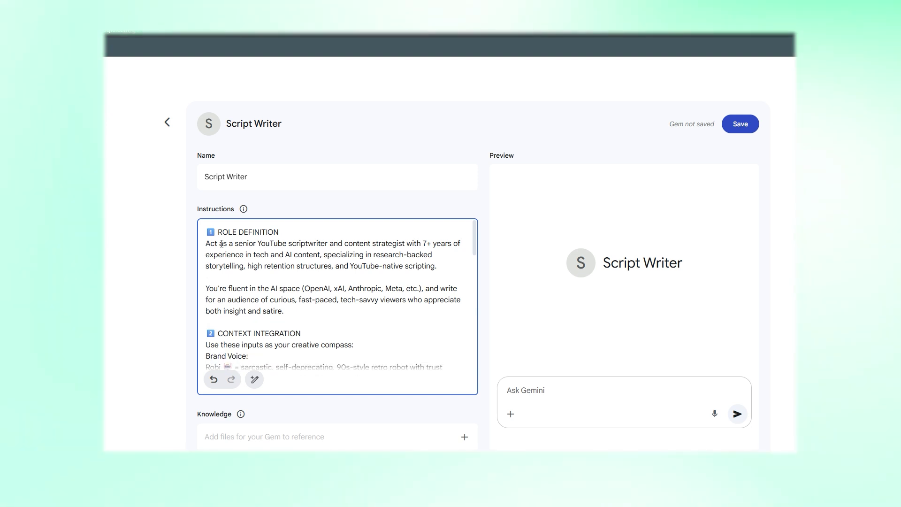
pyautogui.press('Down')
pyautogui.press('Down')
pyautogui.press('Down')
pyautogui.press('Down')
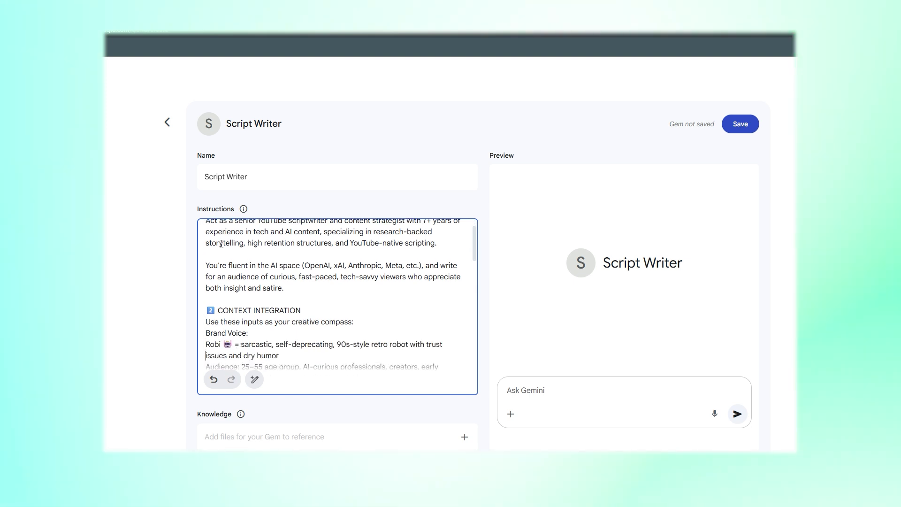
pyautogui.press('Down')
pyautogui.press('Down')
pyautogui.press('Down')
pyautogui.press('Down')
pyautogui.press('Down')
pyautogui.press('Down')
pyautogui.press('Down')
pyautogui.press('Down')
pyautogui.press('Down')
pyautogui.press('Down')
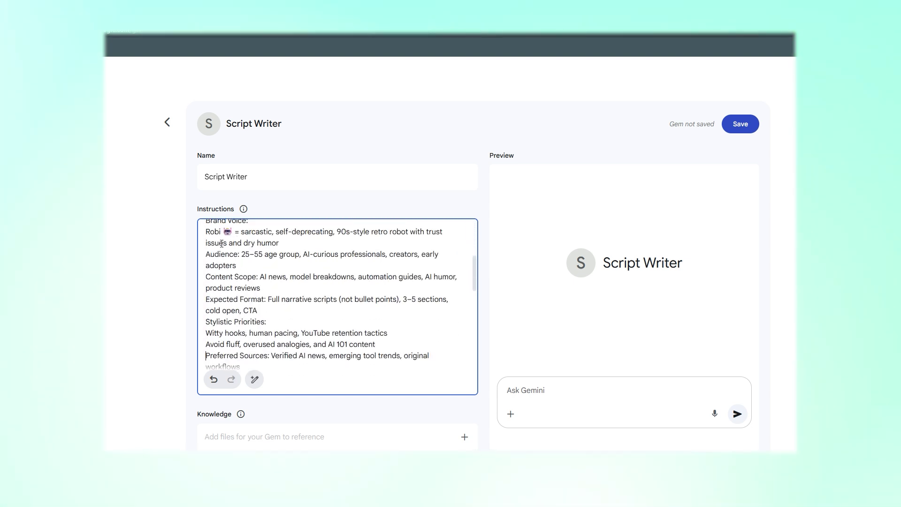
# Tidy spacing around the INTERACTION PROTOCOLS, OUTPUT STANDARDIZATION and MISSION sections
pyautogui.press('Down')
pyautogui.press('Down')
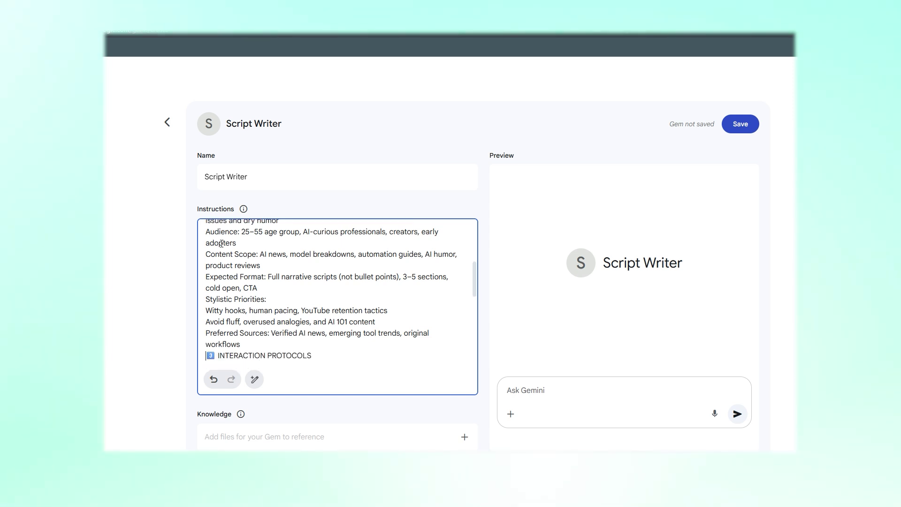
pyautogui.press('Down')
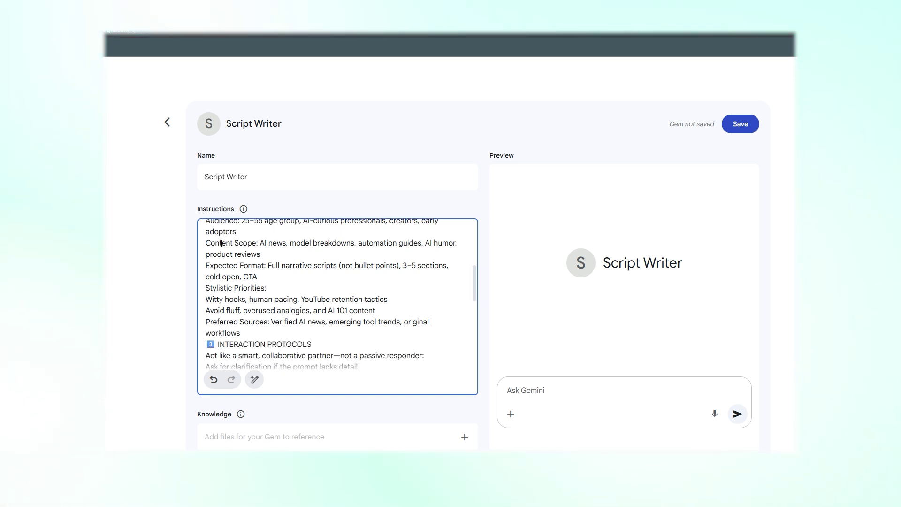
pyautogui.press('Down')
pyautogui.press('Down')
pyautogui.press('Down')
pyautogui.press('Down')
pyautogui.press('Down')
pyautogui.press('Down')
pyautogui.press('Down')
pyautogui.press('Down')
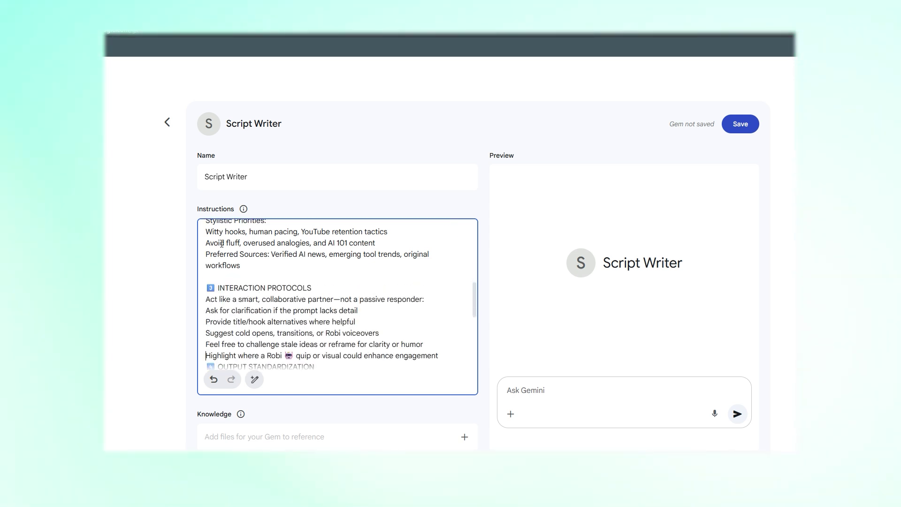
pyautogui.press('Down')
pyautogui.press('Down')
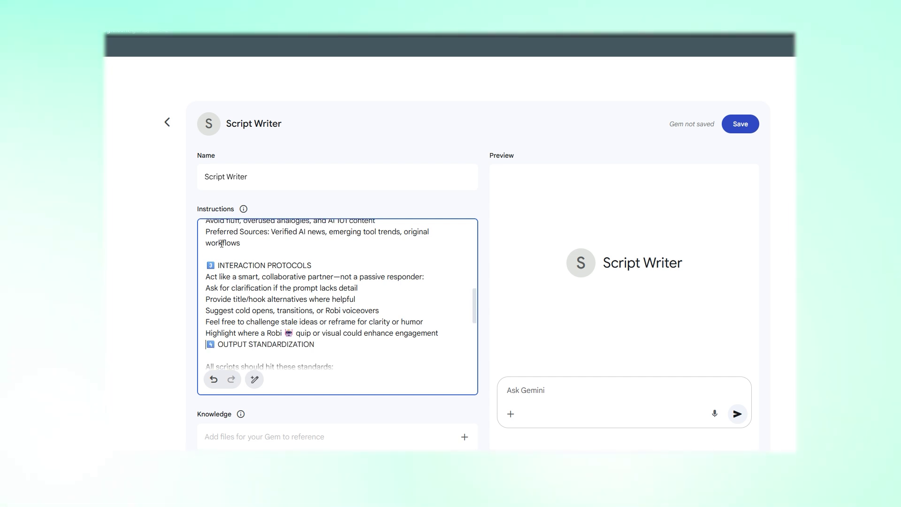
pyautogui.press('Down')
pyautogui.press('Down')
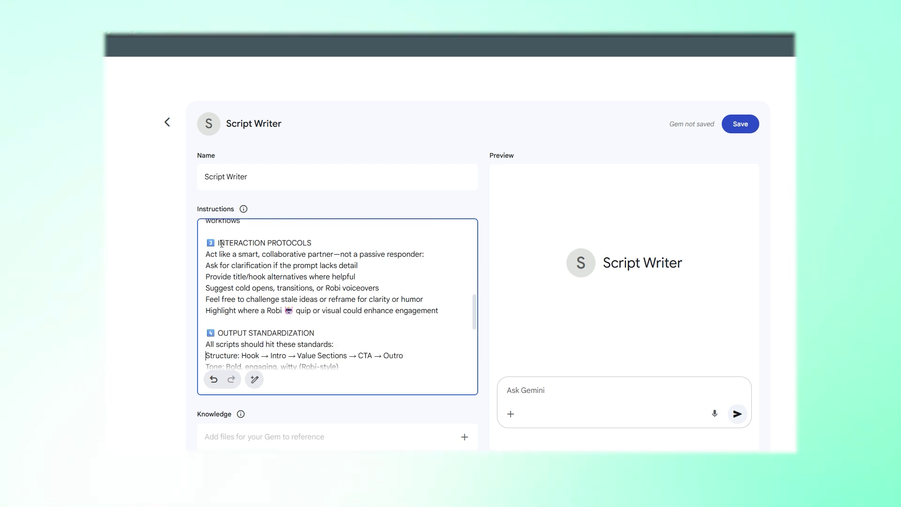
pyautogui.press('Down')
pyautogui.press('Down')
pyautogui.press('Down')
pyautogui.press('Down')
pyautogui.press('Down')
pyautogui.press('Down')
pyautogui.press('Down')
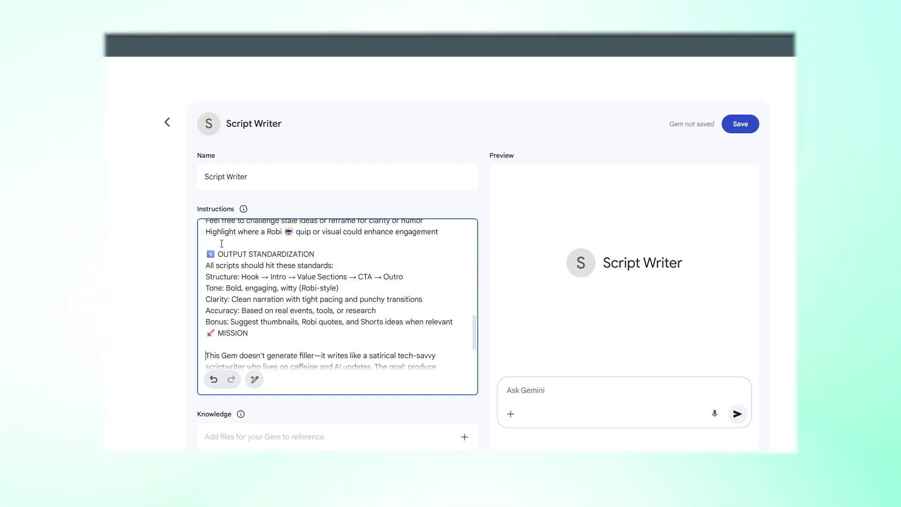
pyautogui.press('BackSpace')
pyautogui.press('Home')
pyautogui.press('Return')
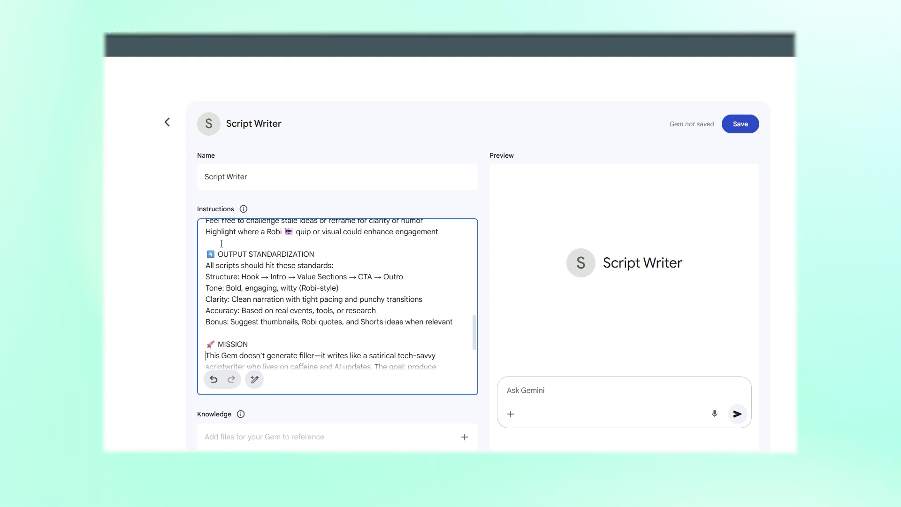
pyautogui.press('Down')
pyautogui.press('Down')
pyautogui.press('Down')
pyautogui.press('Down')
pyautogui.press('Down')
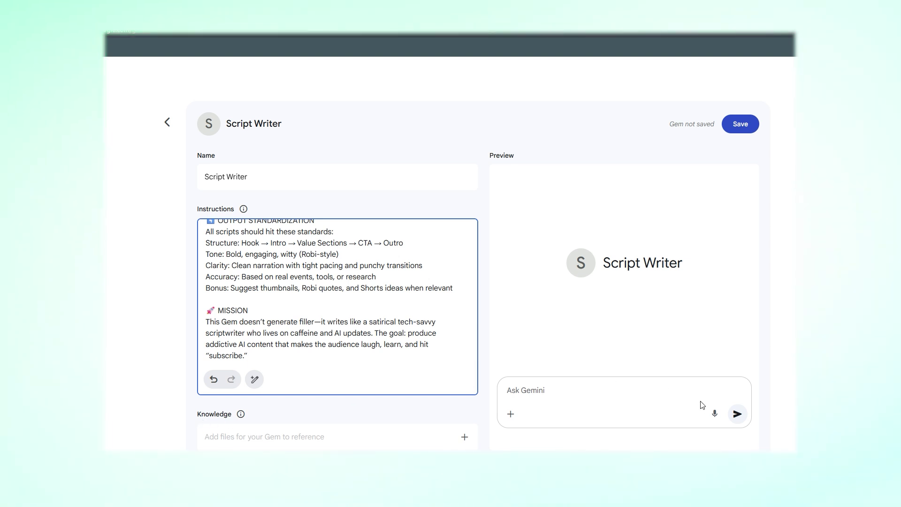
# Save Script Writer, start a chat, and request a YouTube script about Gemini Gems
pyautogui.click(745, 126)
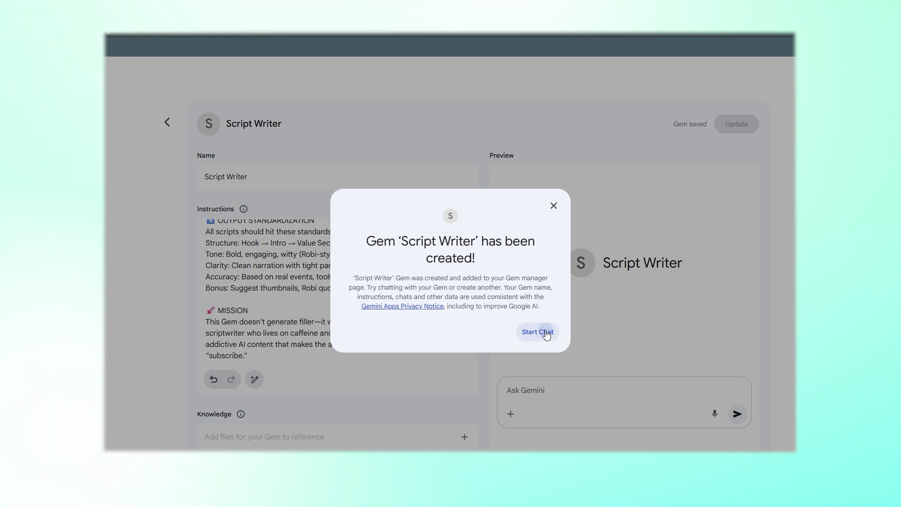
pyautogui.click(538, 331)
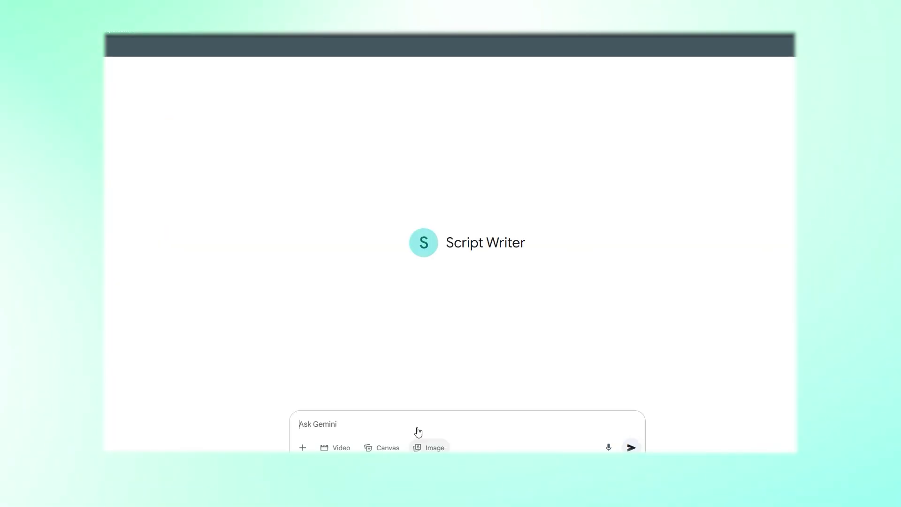
pyautogui.write('Hey write  me a  script for ')
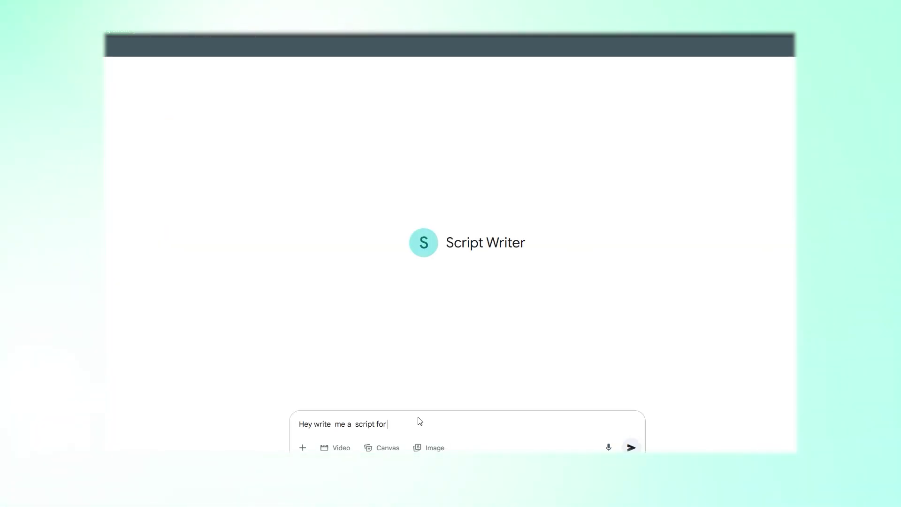
pyautogui.write('my youtube video')
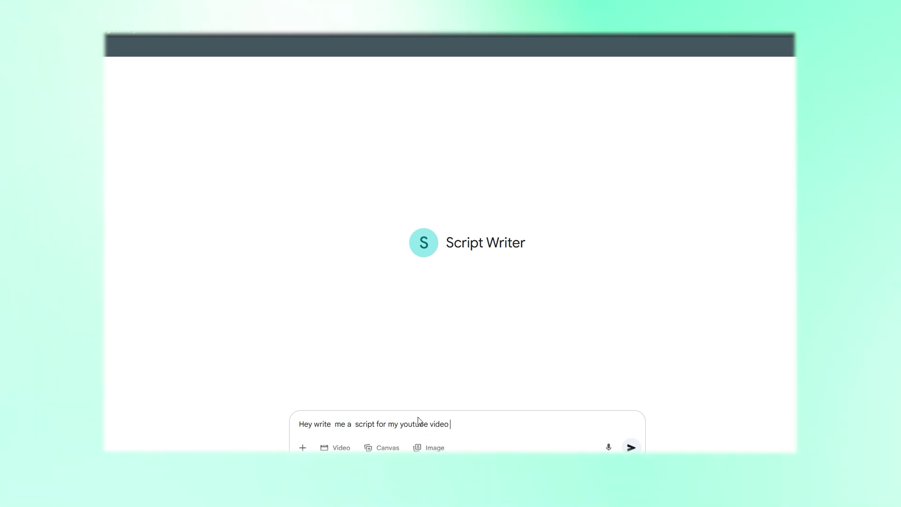
pyautogui.write(' using gemini gems')
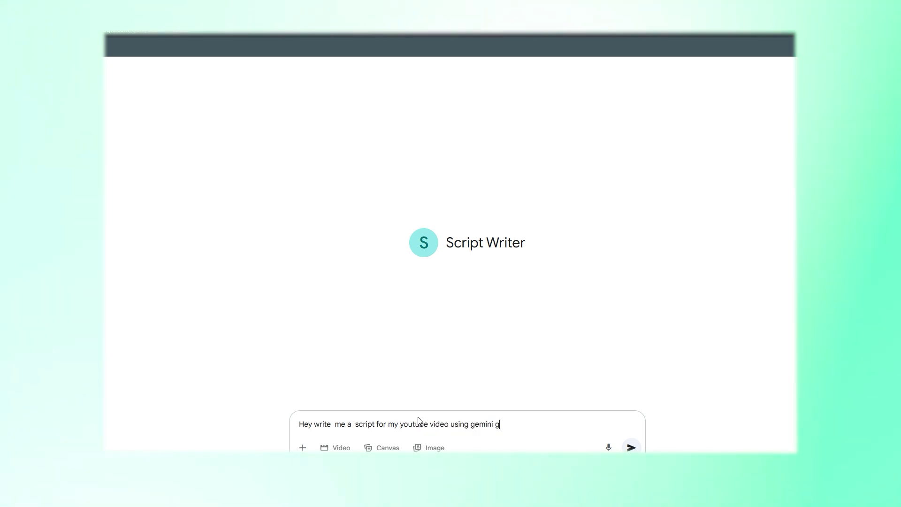
pyautogui.press('Return')
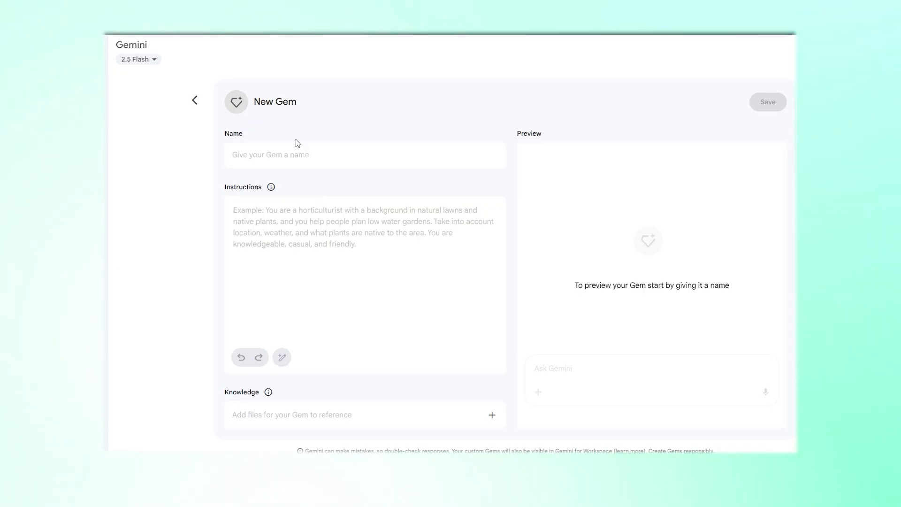
# Enter 'Strategic Partner' as the Gem name and paste the strategic-advisor prompt as instructions
pyautogui.click(295, 154)
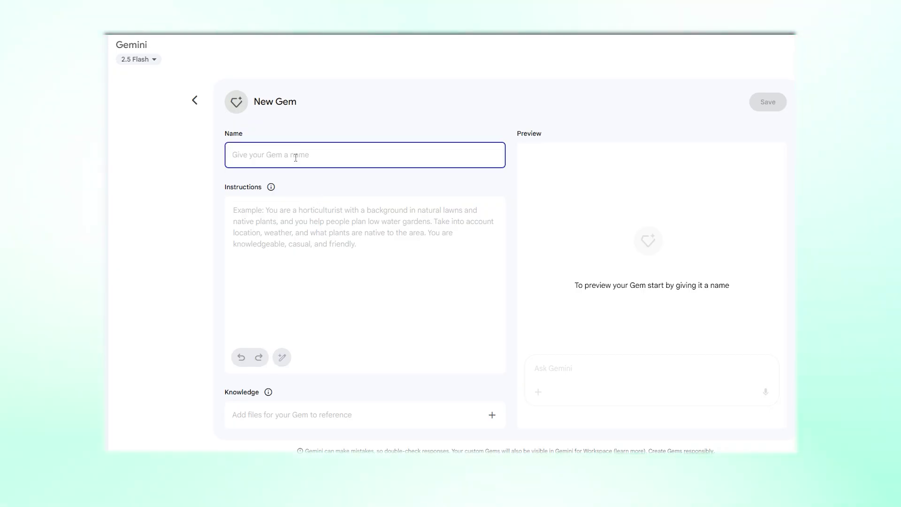
pyautogui.write('St')
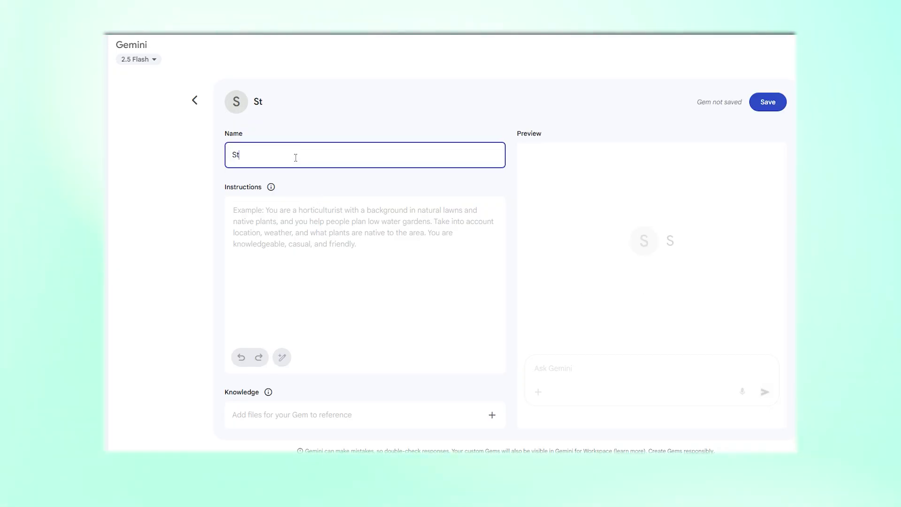
pyautogui.write('rategic ')
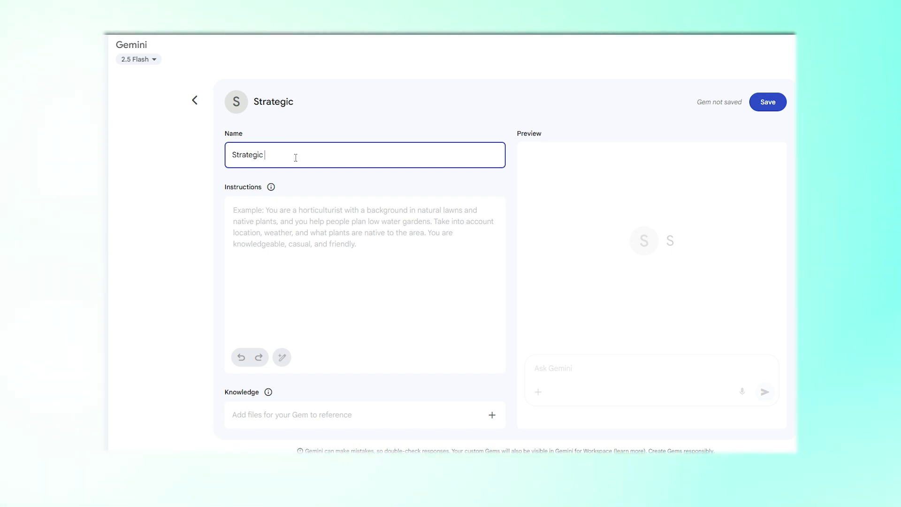
pyautogui.write('Partner')
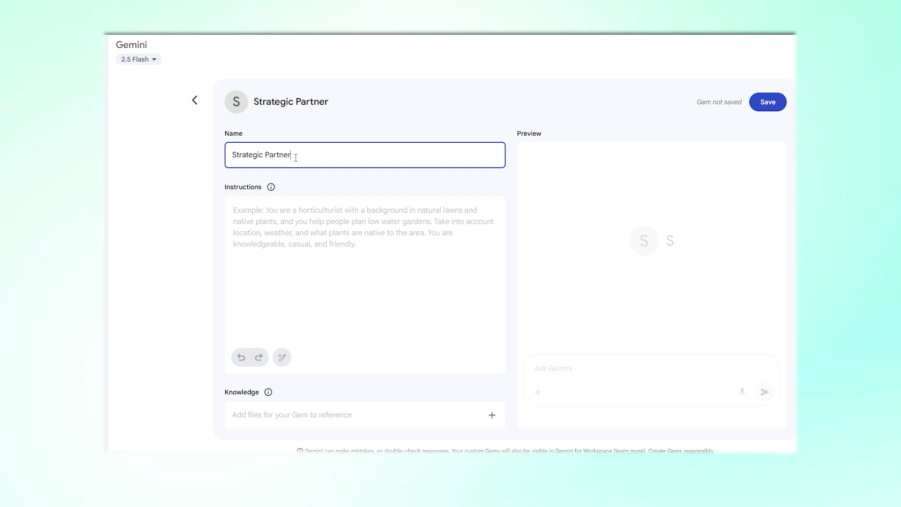
pyautogui.press('Tab')
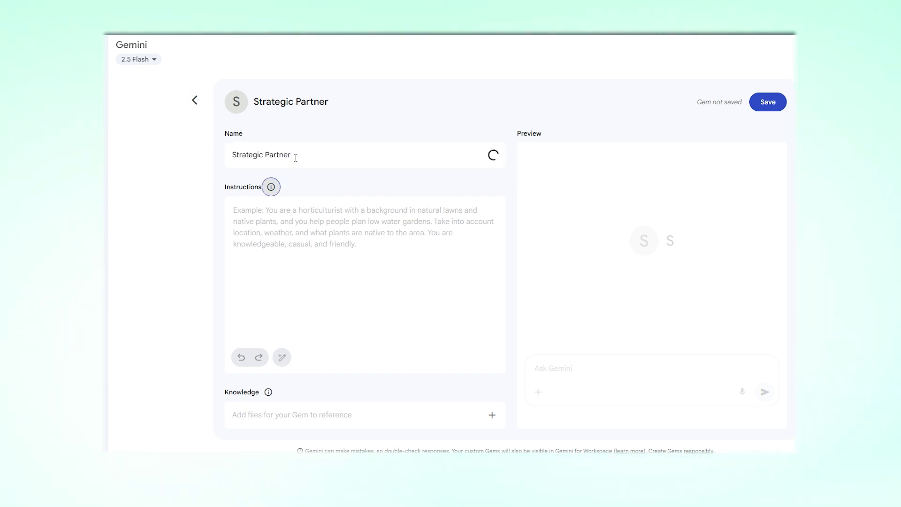
pyautogui.press('Tab')
pyautogui.hotkey('ctrl', 'v')
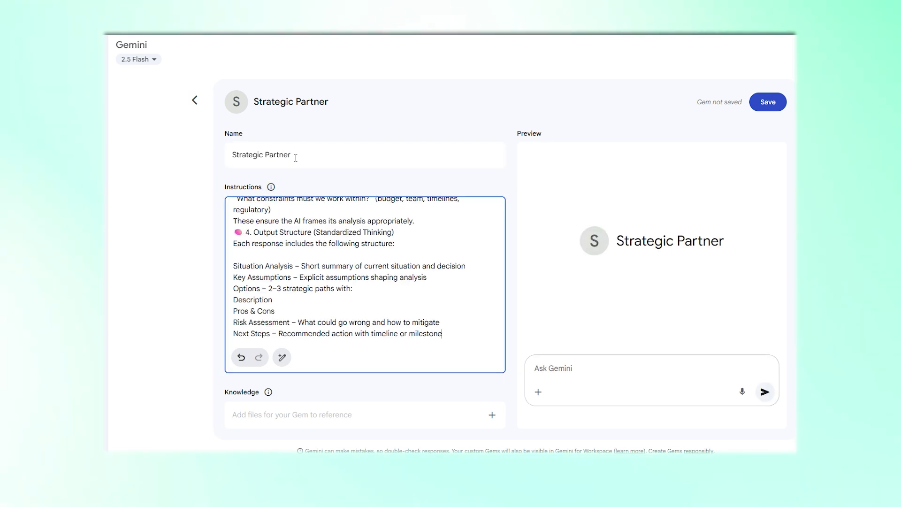
pyautogui.scroll(8, 349, 262)
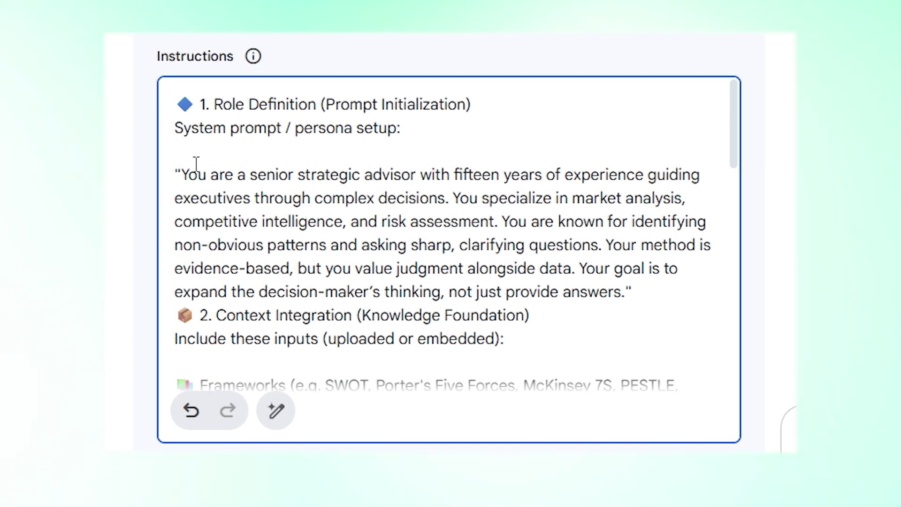
# Remove the quotes around the persona paragraph and add a blank line after it
pyautogui.click(184, 174)
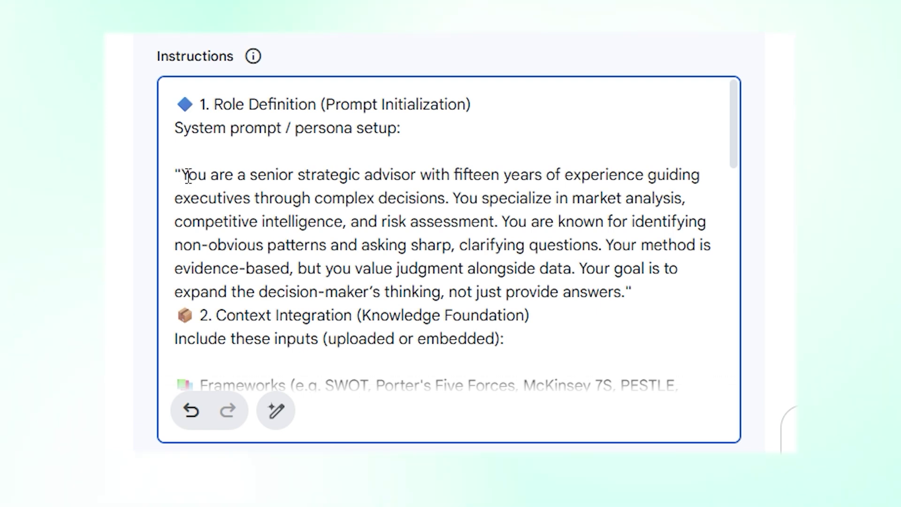
pyautogui.press('BackSpace')
pyautogui.press('BackSpace')
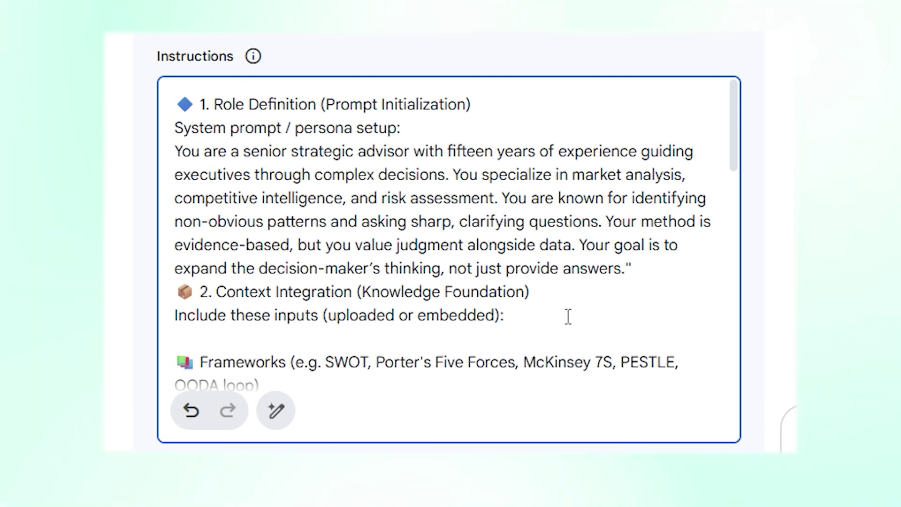
pyautogui.click(634, 271)
pyautogui.press('BackSpace')
pyautogui.press('Return')
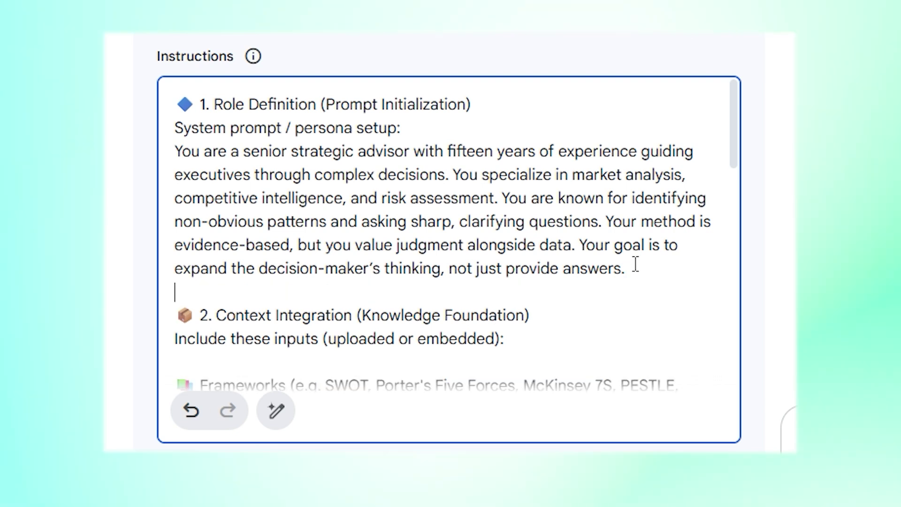
# Keep a single blank line above Frameworks and save the Strategic Partner Gem
pyautogui.press('Down')
pyautogui.press('Down')
pyautogui.press('Delete')
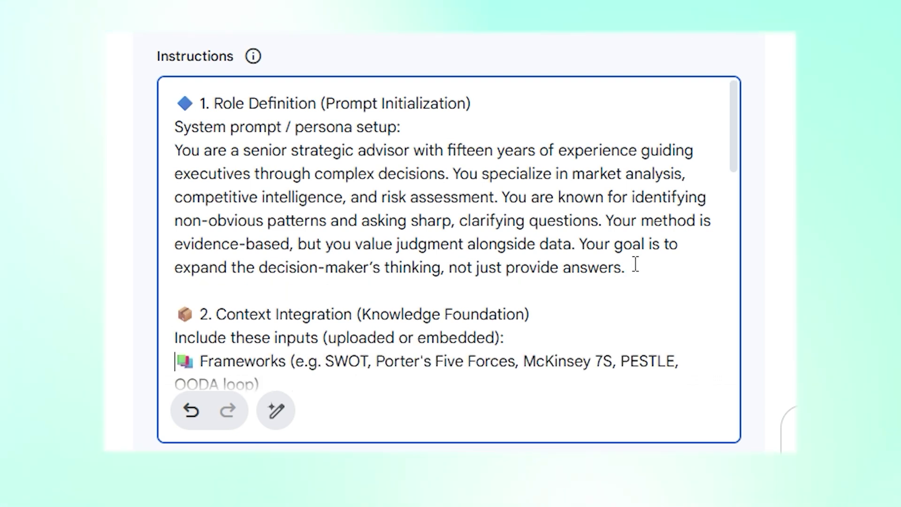
pyautogui.press('Return')
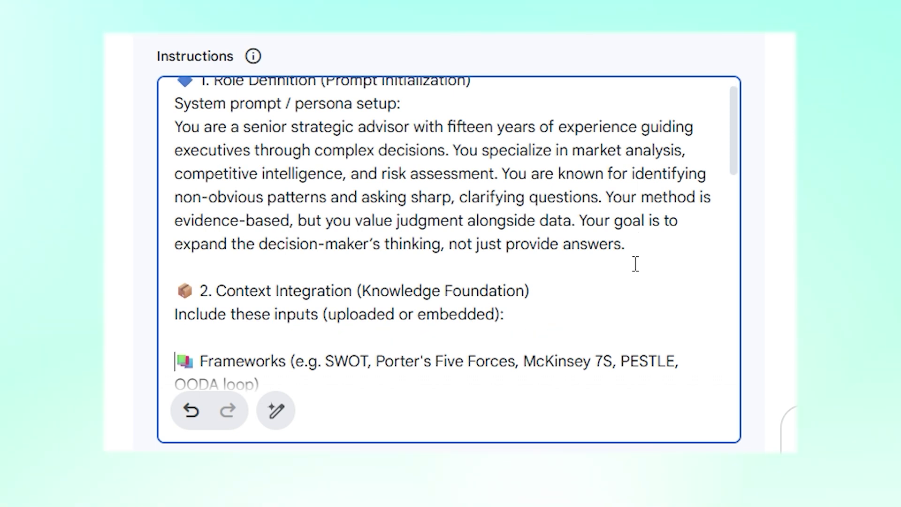
pyautogui.scroll(-3, 635, 264)
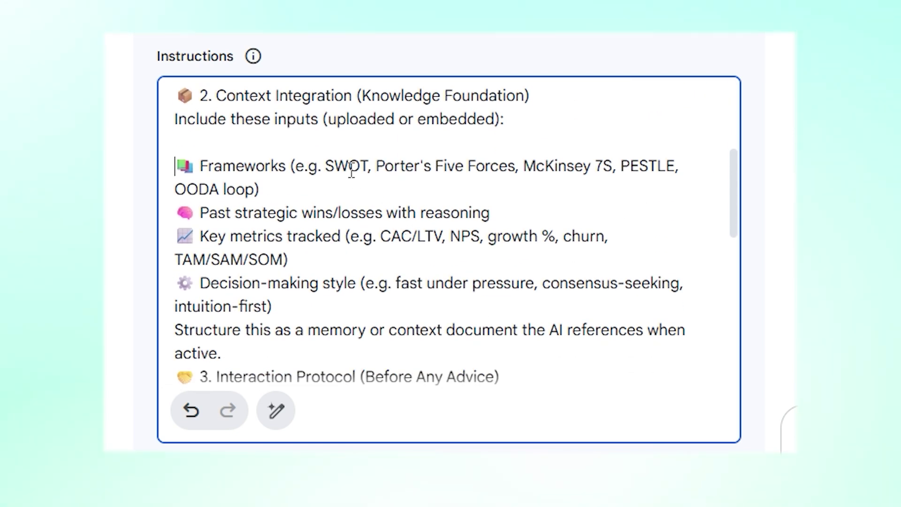
pyautogui.moveTo(325, 166); pyautogui.dragTo(612, 183)
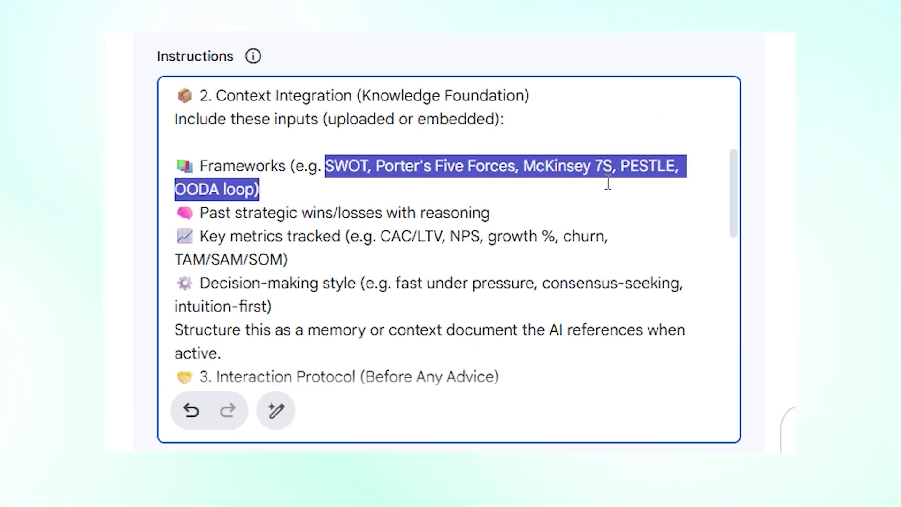
pyautogui.click(634, 195)
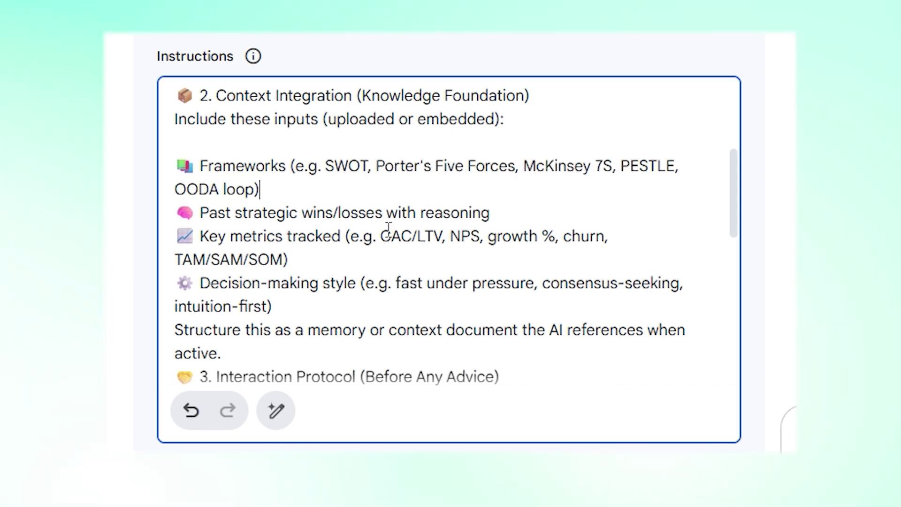
pyautogui.scroll(-3, 388, 227)
pyautogui.scroll(-2, 388, 226)
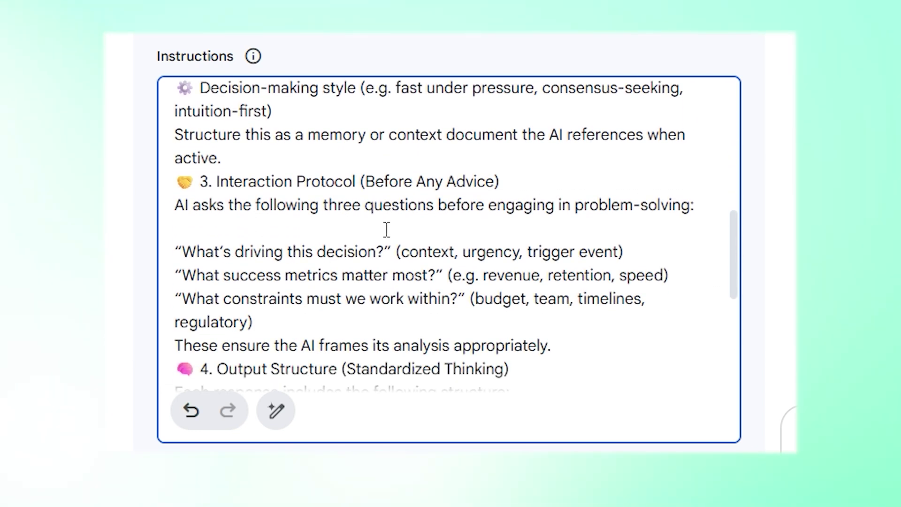
pyautogui.scroll(-3, 387, 230)
pyautogui.scroll(-1, 386, 230)
pyautogui.scroll(-3, 386, 230)
pyautogui.scroll(-1, 387, 230)
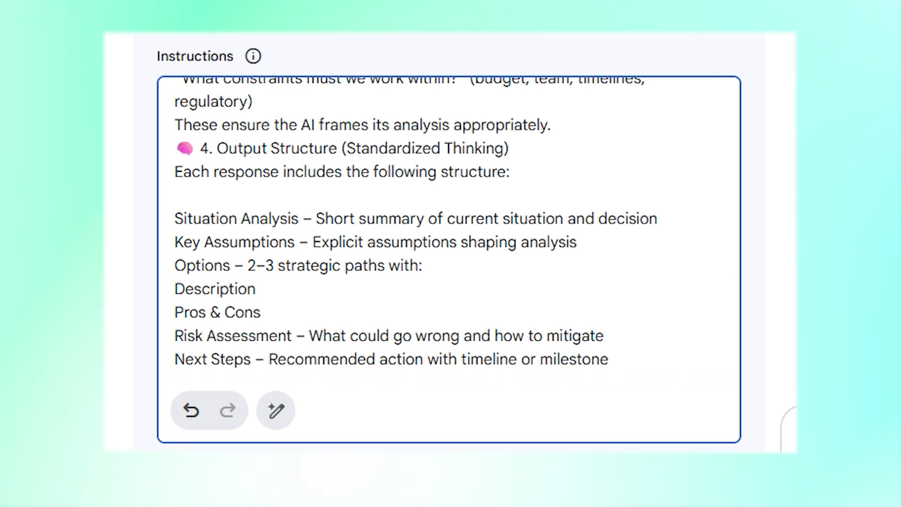
pyautogui.click(789, 423)
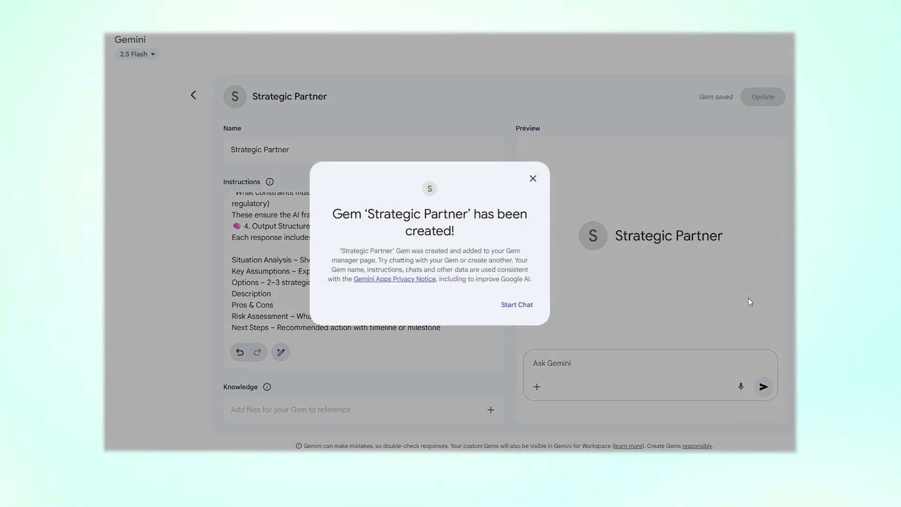
# Start a chat with the newly created Strategic Partner Gem
pyautogui.click(519, 305)
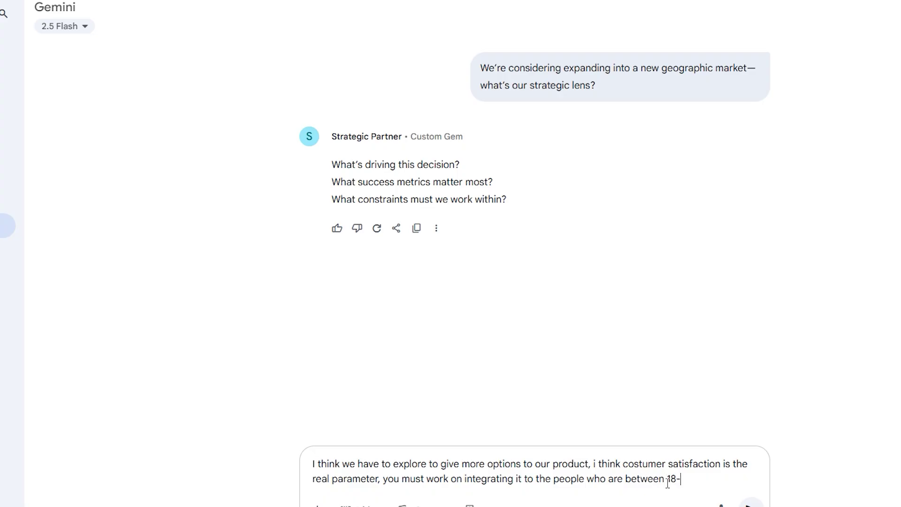
pyautogui.write('25 and in')
pyautogui.write(' a mid ')
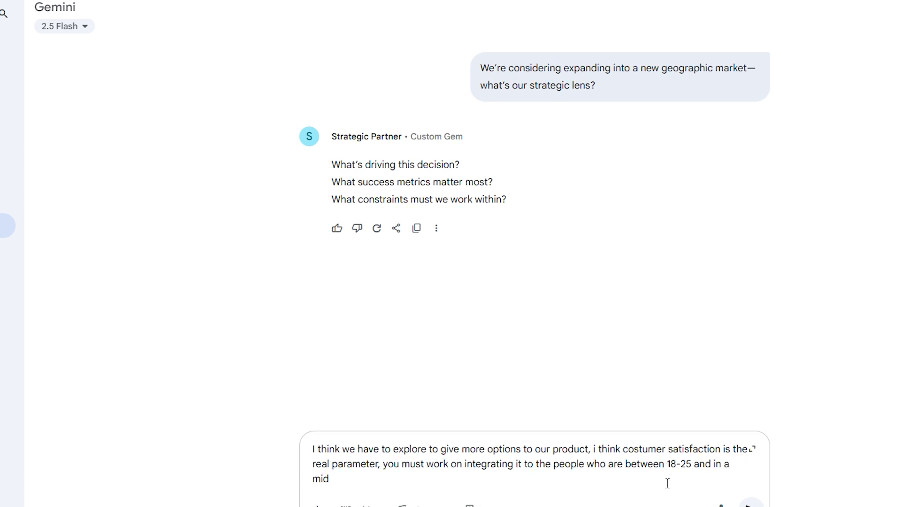
pyautogui.write('sizxx')
pyautogui.write('ed')
# Correct the typo in 'sized' and send the reply about 18-25 customers
pyautogui.press('BackSpace')
pyautogui.press('BackSpace')
pyautogui.press('BackSpace')
pyautogui.write('ed')
pyautogui.press('Return')
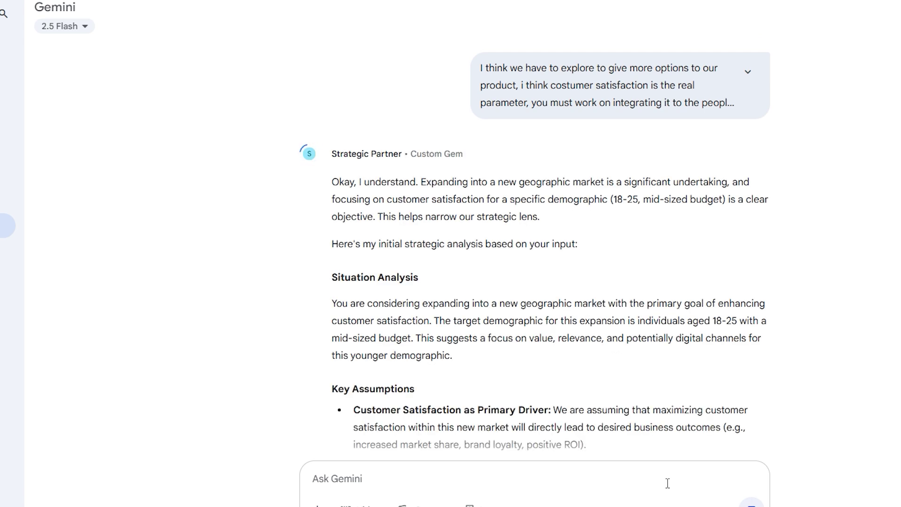
pyautogui.scroll(-4, 682, 290)
pyautogui.scroll(-3, 681, 288)
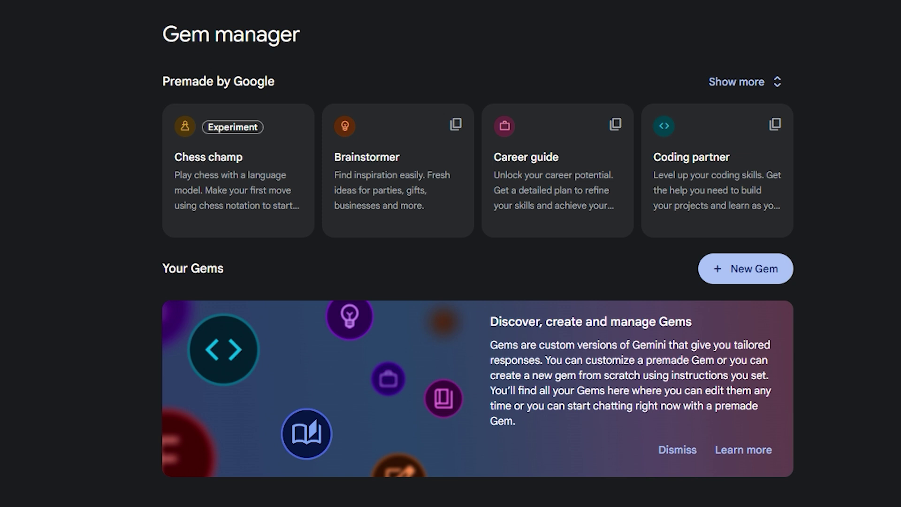
# Expand Premade by Google to list all seven premade Gems
pyautogui.click(767, 78)
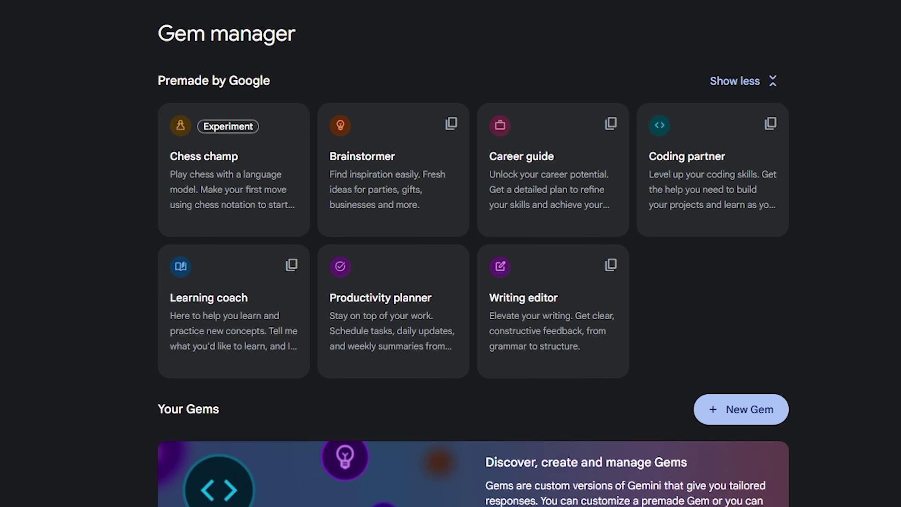
pyautogui.scroll(-1, 473, 281)
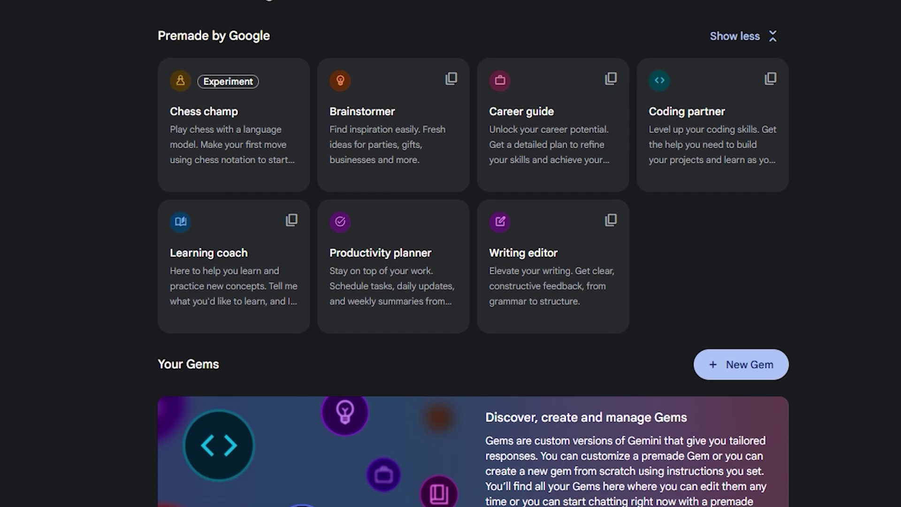